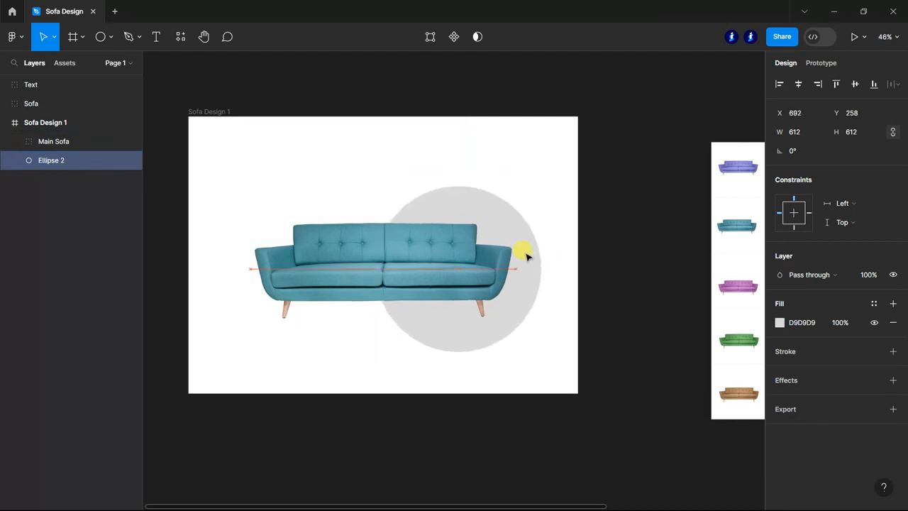
Move the main sofa and the grey circle together up and slightly left, placing the circle at X 679, Y 206.
{"action": "left_click", "coordinate": [37, 141], "text": "shift"}
{"action": "left_click_drag", "start_coordinate": [453, 265], "coordinate": [455, 262]}
{"action": "left_click", "coordinate": [624, 201]}
Fill the large grey circle behind the sofa with the teal document colour 66A9B5.
{"action": "double_click", "coordinate": [511, 209]}
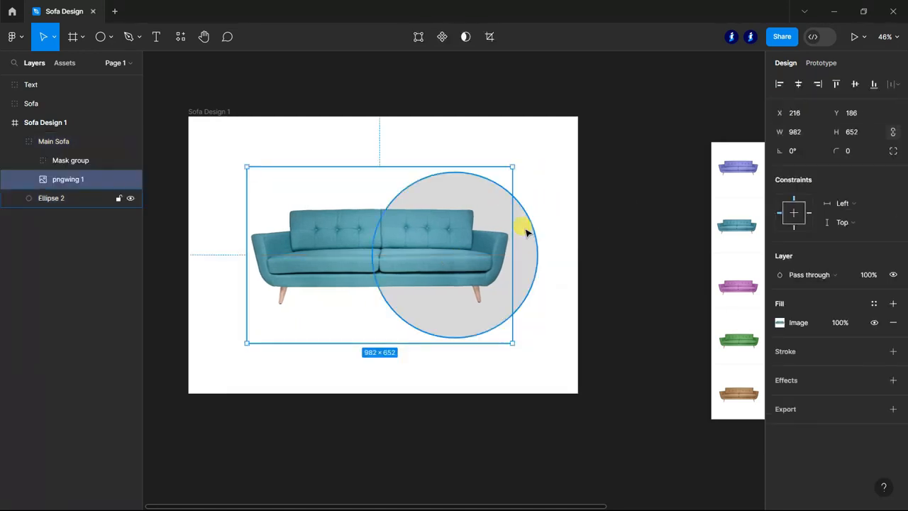
{"action": "left_click", "coordinate": [528, 234]}
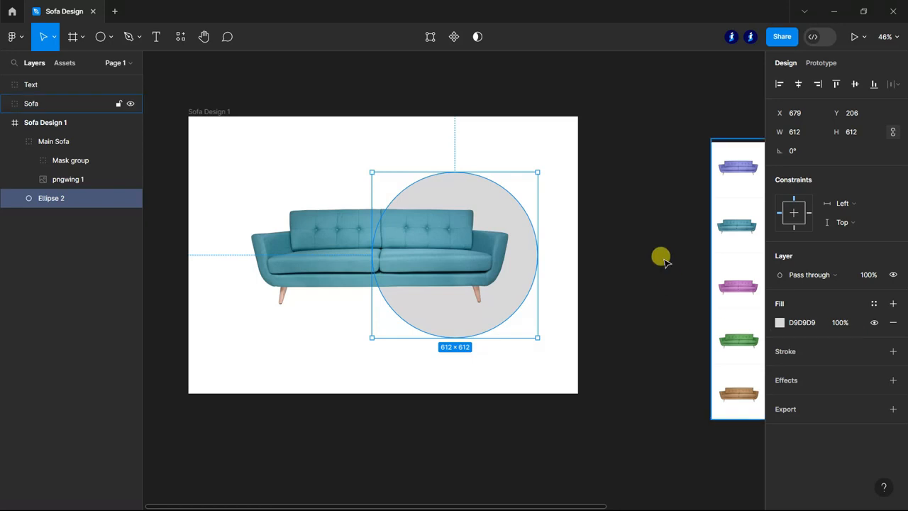
{"action": "left_click", "coordinate": [778, 323]}
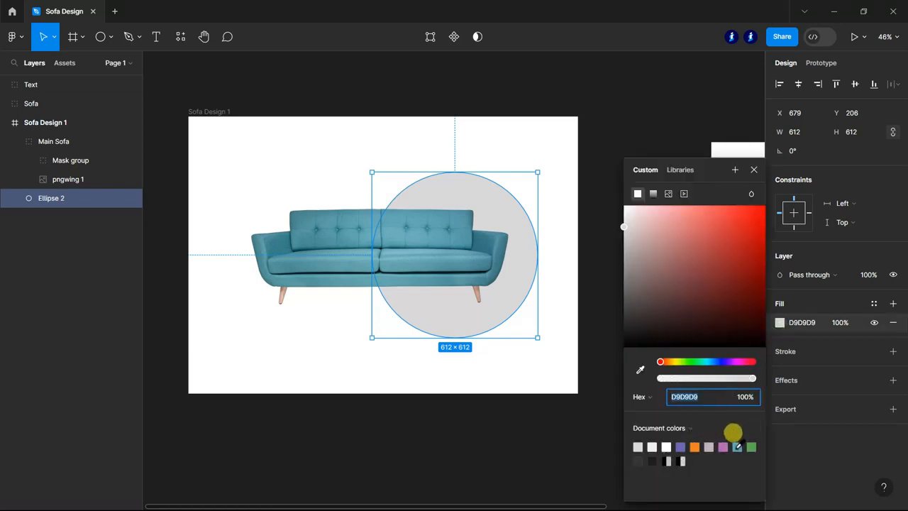
{"action": "left_click", "coordinate": [733, 441]}
{"action": "left_click", "coordinate": [460, 433]}
{"action": "scroll", "coordinate": [457, 424], "scroll_direction": "up", "scroll_amount": 1}
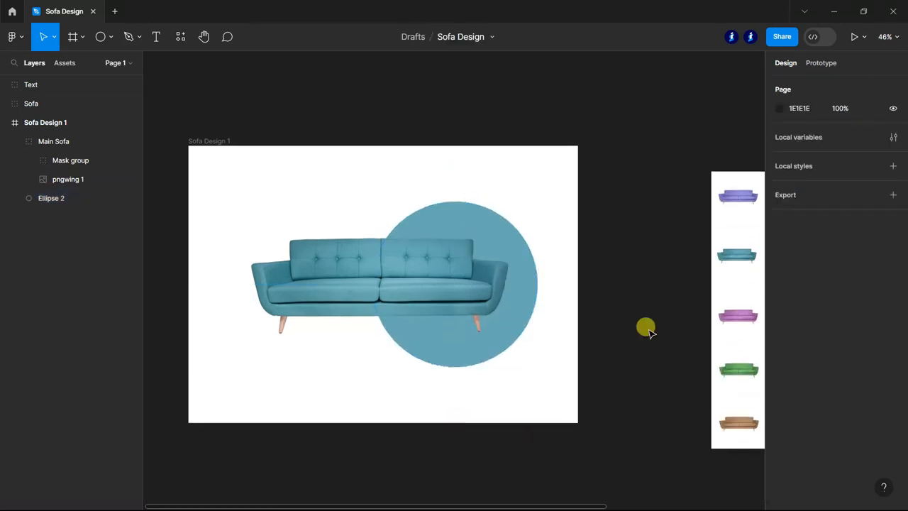
Move the Sofa thumbnail group into the Sofa Design 1 frame, placing it along the frame's left edge at Y 0.
{"action": "scroll", "coordinate": [624, 328], "scroll_direction": "down", "scroll_amount": 2}
{"action": "scroll", "coordinate": [531, 336], "scroll_direction": "down", "scroll_amount": 2}
{"action": "scroll", "coordinate": [315, 374], "scroll_direction": "down", "scroll_amount": 2}
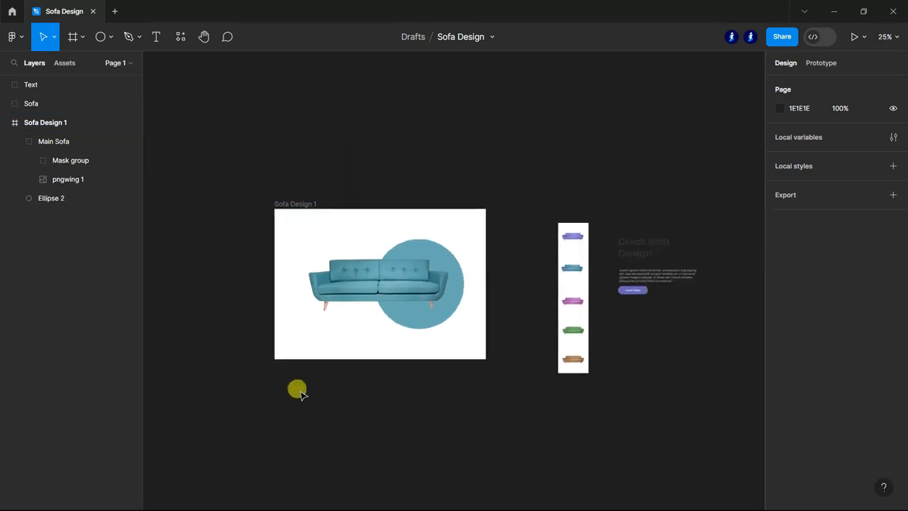
{"action": "left_click", "coordinate": [10, 142]}
{"action": "left_click", "coordinate": [28, 104]}
{"action": "scroll", "coordinate": [243, 205], "scroll_direction": "up", "scroll_amount": 1}
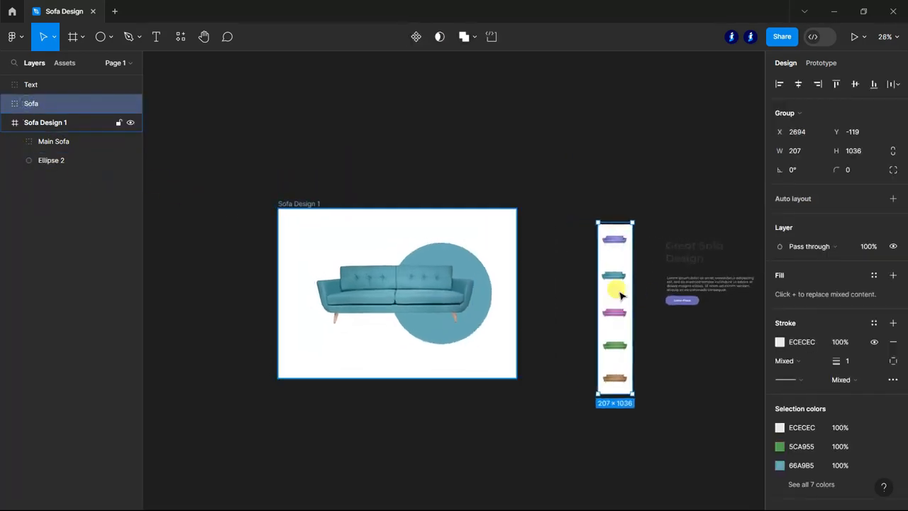
{"action": "left_click_drag", "start_coordinate": [624, 290], "coordinate": [307, 278]}
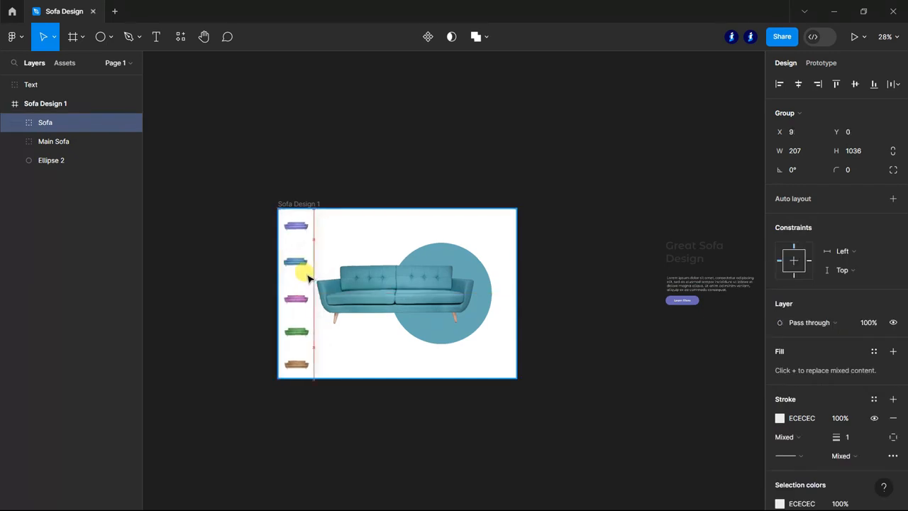
{"action": "left_click_drag", "start_coordinate": [308, 277], "coordinate": [308, 276]}
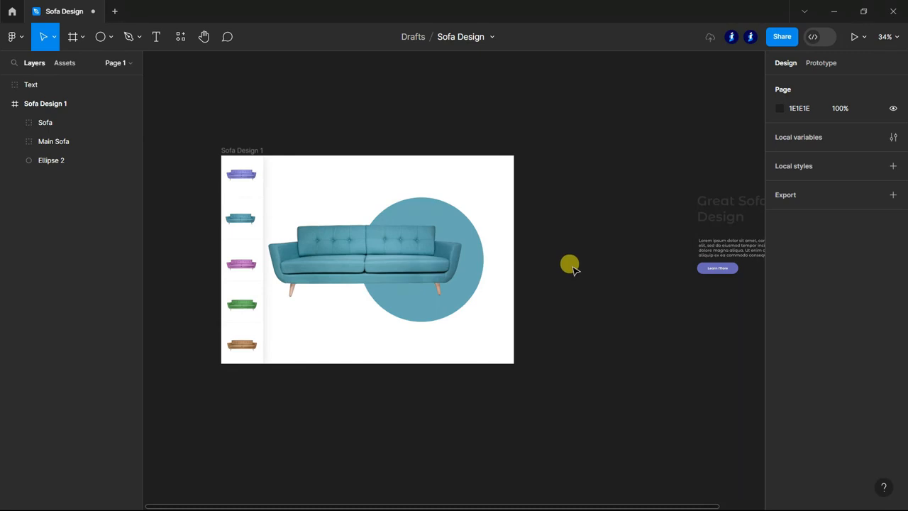
Shift the main sofa and the large teal circle together slightly right, away from the thumbnail column.
{"action": "left_click", "coordinate": [53, 141]}
{"action": "left_click", "coordinate": [51, 160], "text": "shift"}
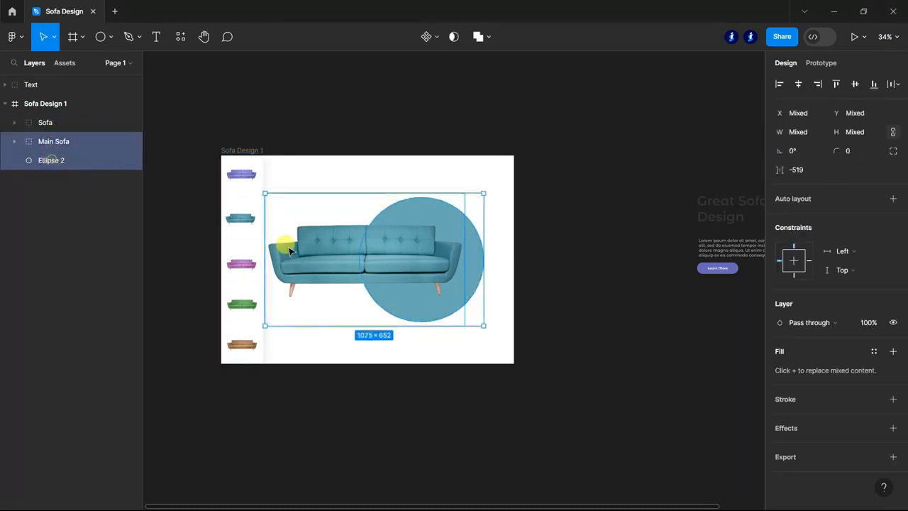
{"action": "left_click_drag", "start_coordinate": [378, 264], "coordinate": [387, 264]}
{"action": "left_click", "coordinate": [326, 397]}
{"action": "scroll", "coordinate": [326, 399], "scroll_direction": "up", "scroll_amount": 1}
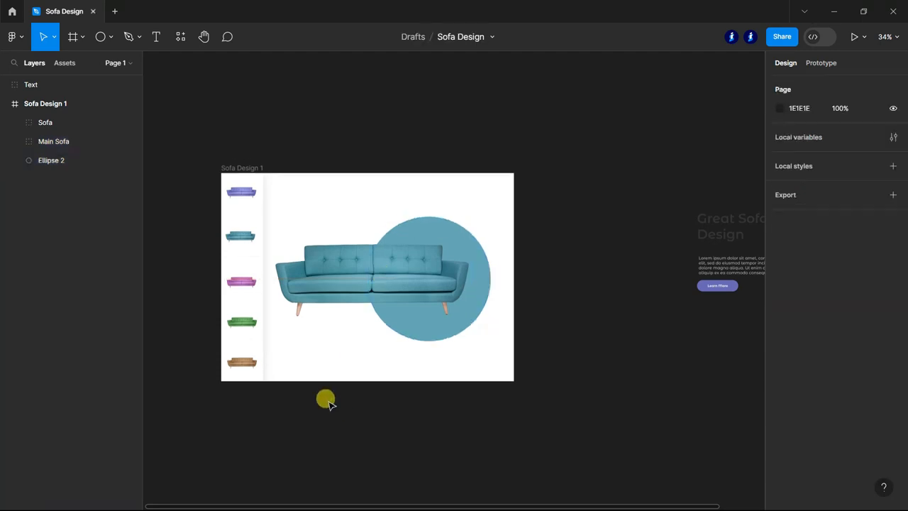
Move the Great Sofa Design heading out of the Text group into the frame above the sofa, at X 369, Y 106.
{"action": "left_click", "coordinate": [5, 84]}
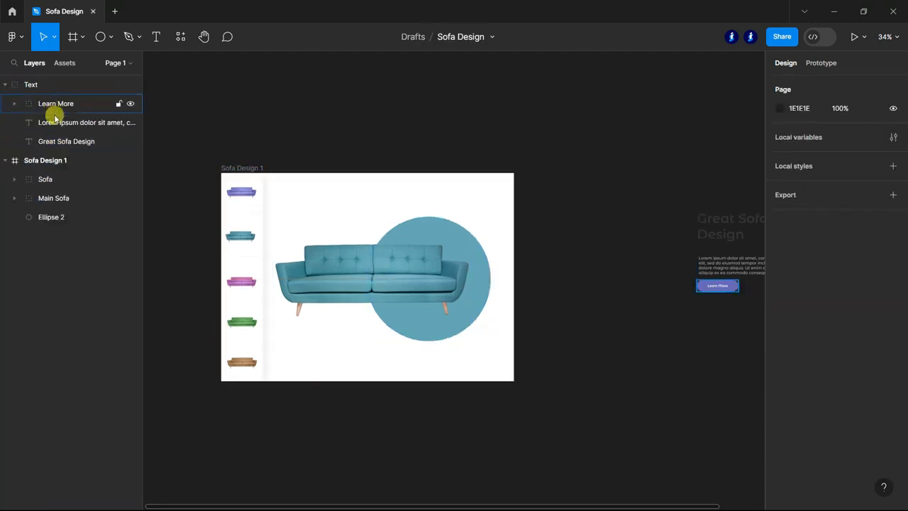
{"action": "left_click", "coordinate": [56, 146]}
{"action": "left_click_drag", "start_coordinate": [720, 224], "coordinate": [323, 215]}
{"action": "left_click", "coordinate": [6, 85]}
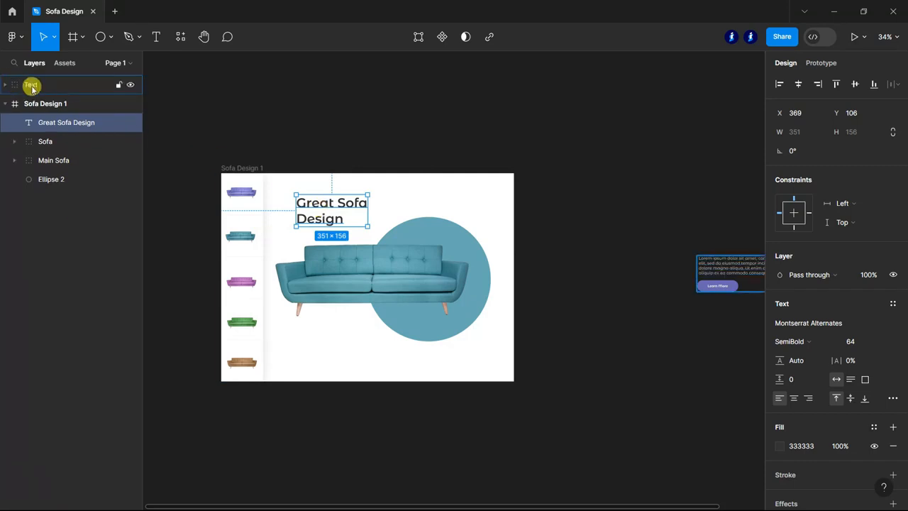
Move the Text group with the paragraph and Learn More button into the frame below the sofa, at X 293, Y 775.
{"action": "left_click", "coordinate": [32, 85]}
{"action": "left_click_drag", "start_coordinate": [739, 268], "coordinate": [322, 343]}
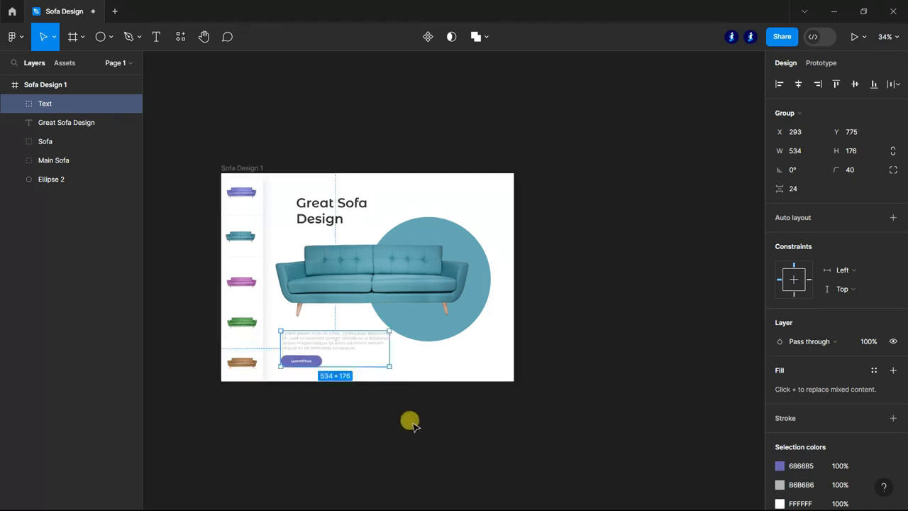
{"action": "left_click", "coordinate": [289, 447]}
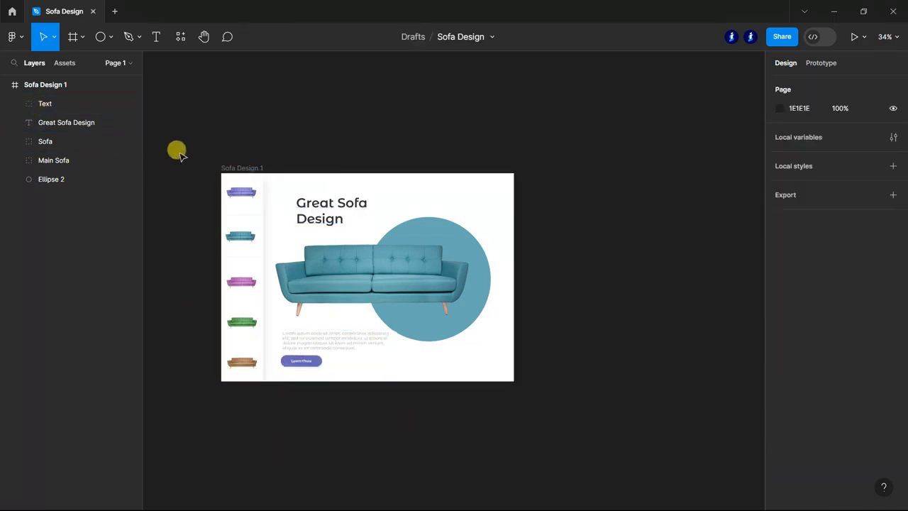
Draw a small circle about 45 × 45 near the frame's right edge, at about X 1359, Y 372.
{"action": "left_click", "coordinate": [110, 36]}
{"action": "left_click", "coordinate": [81, 106]}
{"action": "scroll", "coordinate": [538, 260], "scroll_direction": "up", "scroll_amount": 10}
{"action": "mouse_move", "coordinate": [429, 208]}
{"action": "left_mouse_down"}
{"action": "mouse_move", "coordinate": [460, 240]}
{"action": "mouse_move", "coordinate": [452, 237]}
{"action": "left_mouse_up"}
{"action": "scroll", "coordinate": [514, 250], "scroll_direction": "down", "scroll_amount": 5}
Fill the small circle near the frame's right edge with the teal document colour 66A9B5.
{"action": "left_click", "coordinate": [781, 322]}
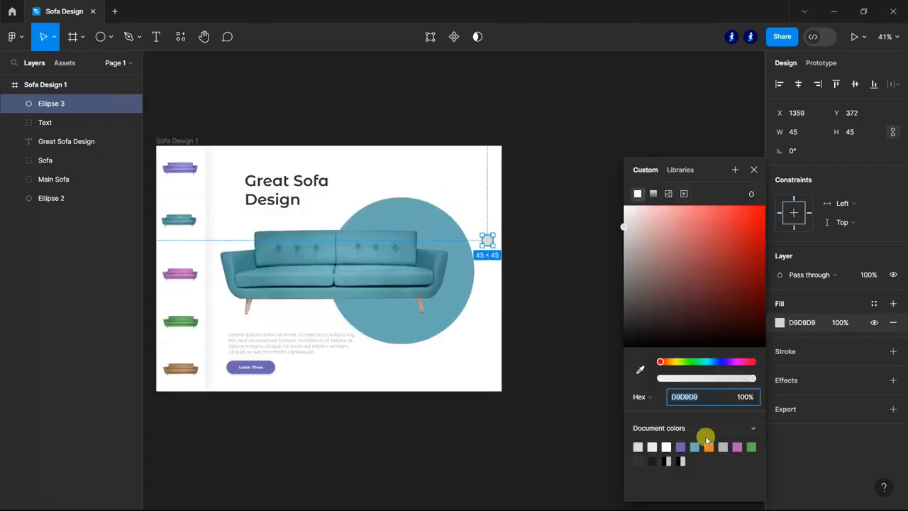
{"action": "left_click", "coordinate": [694, 445]}
{"action": "left_click", "coordinate": [560, 300]}
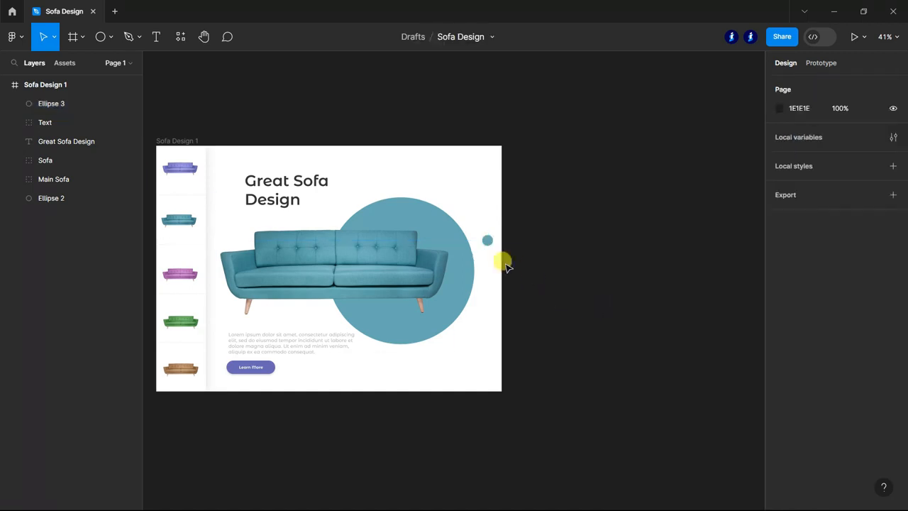
{"action": "scroll", "coordinate": [542, 360], "scroll_direction": "down", "scroll_amount": 1}
{"action": "scroll", "coordinate": [551, 354], "scroll_direction": "down", "scroll_amount": 2}
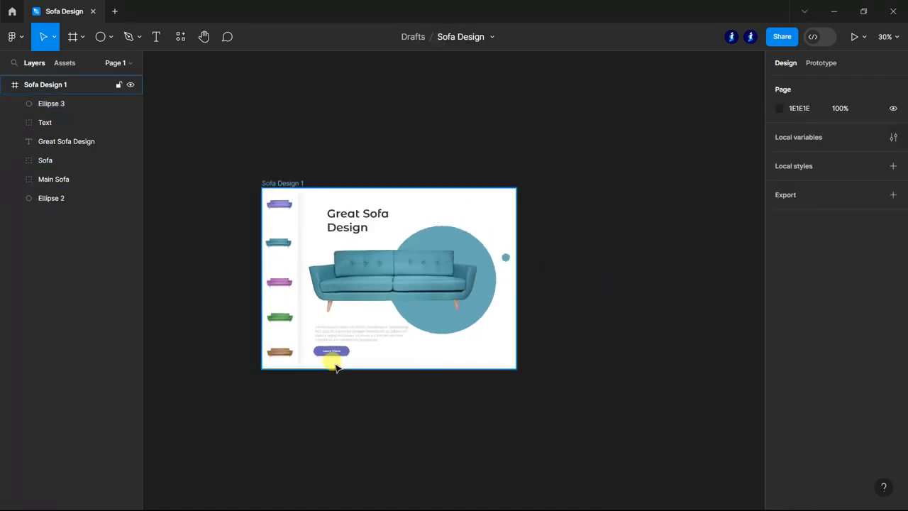
Change the Learn More button's background fill to the teal document colour 66A9B5.
{"action": "scroll", "coordinate": [331, 358], "scroll_direction": "up", "scroll_amount": 3}
{"action": "left_click", "coordinate": [347, 339]}
{"action": "left_click", "coordinate": [781, 322]}
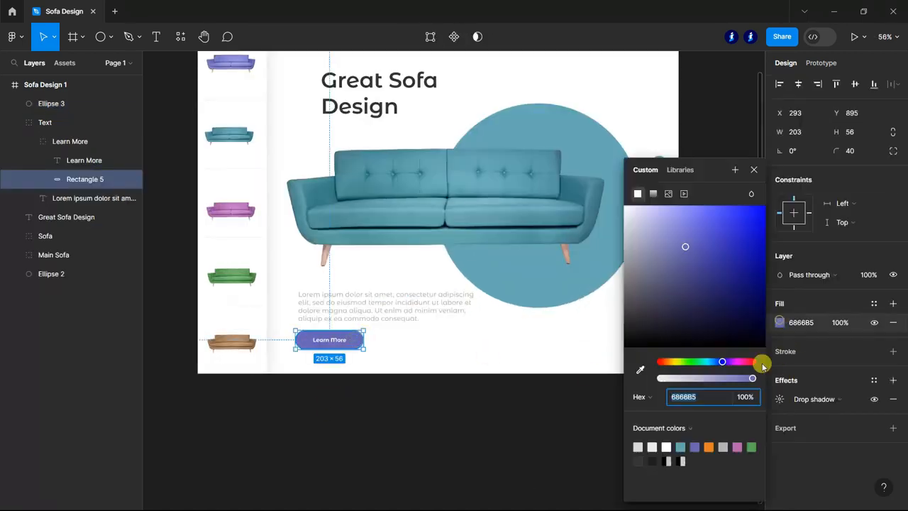
{"action": "left_click", "coordinate": [680, 443]}
{"action": "left_click", "coordinate": [445, 443]}
{"action": "scroll", "coordinate": [445, 443], "scroll_direction": "down", "scroll_amount": 1}
{"action": "scroll", "coordinate": [468, 461], "scroll_direction": "down", "scroll_amount": 1}
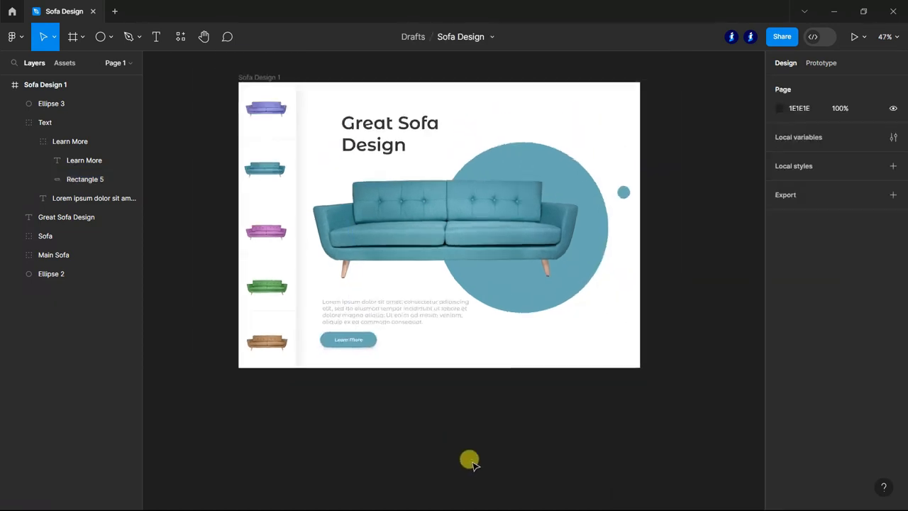
Duplicate the small teal circle directly below the original, at Y 451.
{"action": "scroll", "coordinate": [468, 460], "scroll_direction": "up", "scroll_amount": 1}
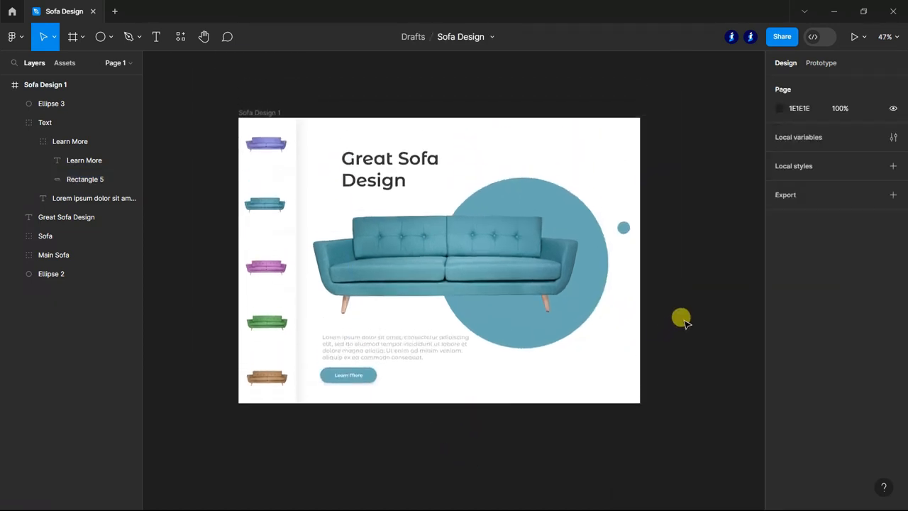
{"action": "scroll", "coordinate": [651, 236], "scroll_direction": "up", "scroll_amount": 5}
{"action": "scroll", "coordinate": [652, 217], "scroll_direction": "down", "scroll_amount": 3}
{"action": "left_click", "coordinate": [624, 233]}
{"action": "left_click_drag", "start_coordinate": [624, 234], "coordinate": [626, 275]}
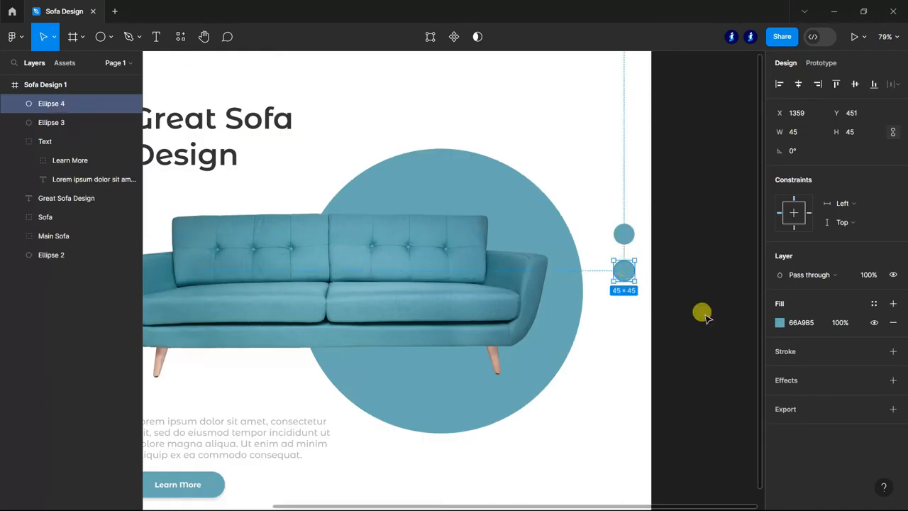
Change the upper small circle's fill to the purple document colour 6866B5.
{"action": "left_click", "coordinate": [780, 323]}
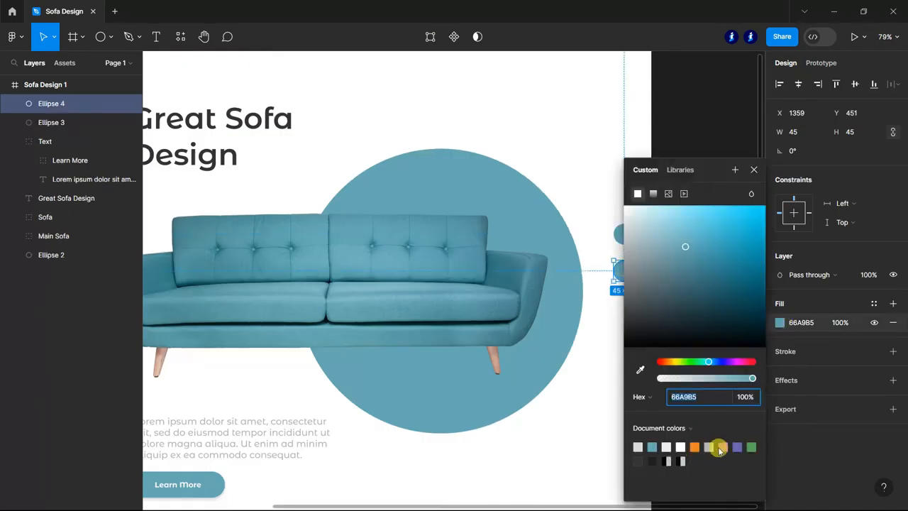
{"action": "scroll", "coordinate": [554, 288], "scroll_direction": "down", "scroll_amount": 5}
{"action": "scroll", "coordinate": [586, 259], "scroll_direction": "up", "scroll_amount": 2}
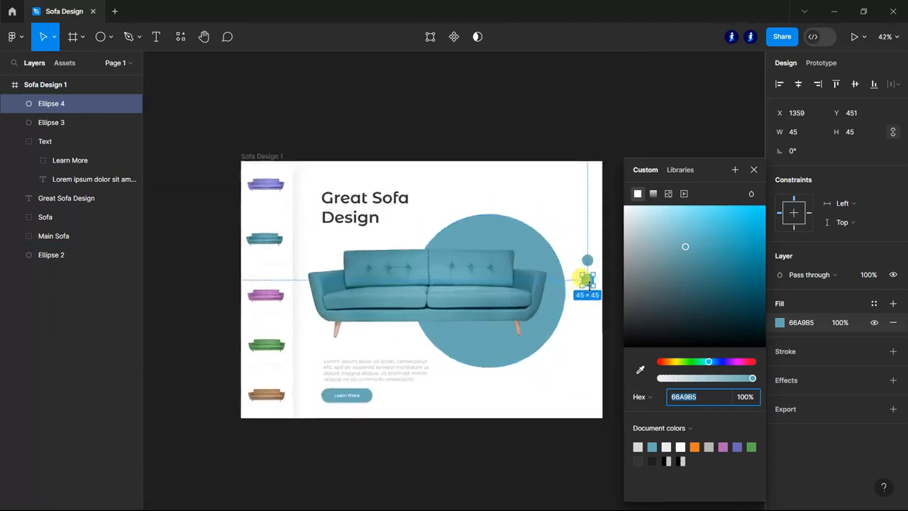
{"action": "scroll", "coordinate": [588, 273], "scroll_direction": "up", "scroll_amount": 1}
{"action": "left_click", "coordinate": [587, 260]}
{"action": "left_click", "coordinate": [780, 323]}
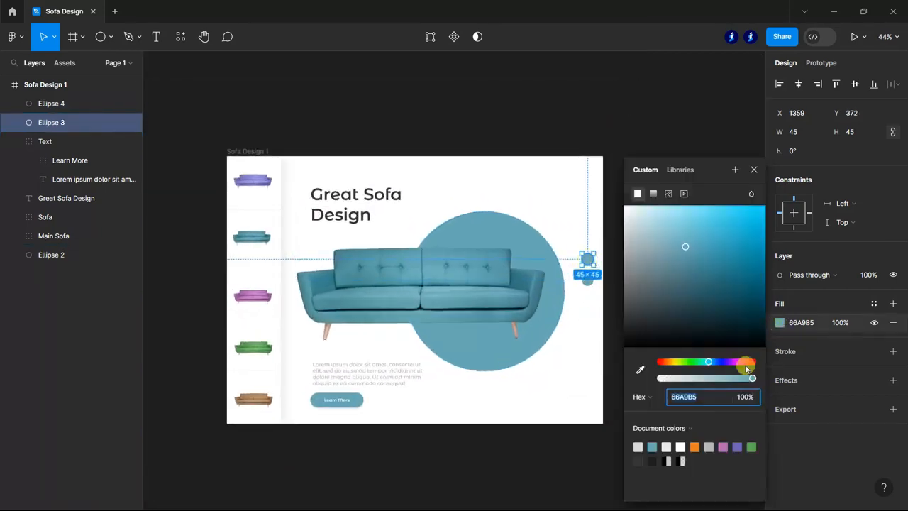
{"action": "left_click", "coordinate": [737, 447]}
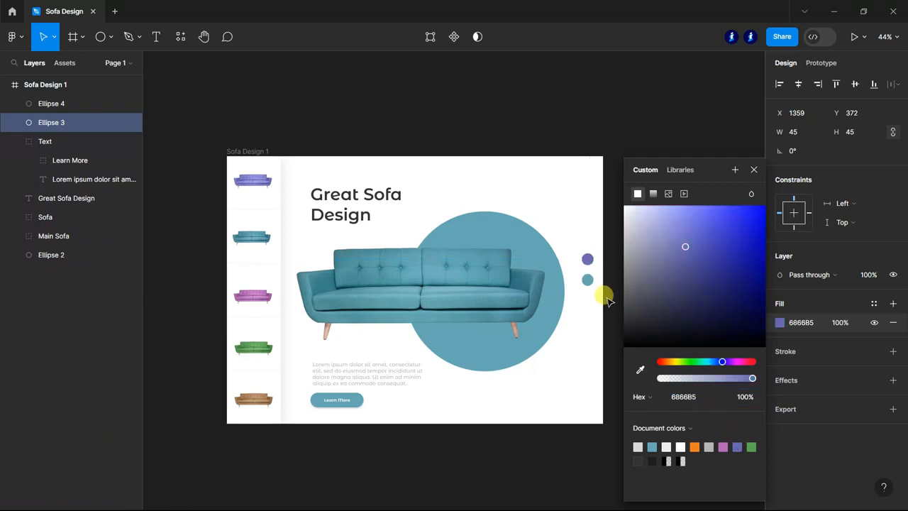
Duplicate the purple and teal small circles together straight below, keeping the 34 spacing in the column.
{"action": "left_click", "coordinate": [51, 106], "text": "shift"}
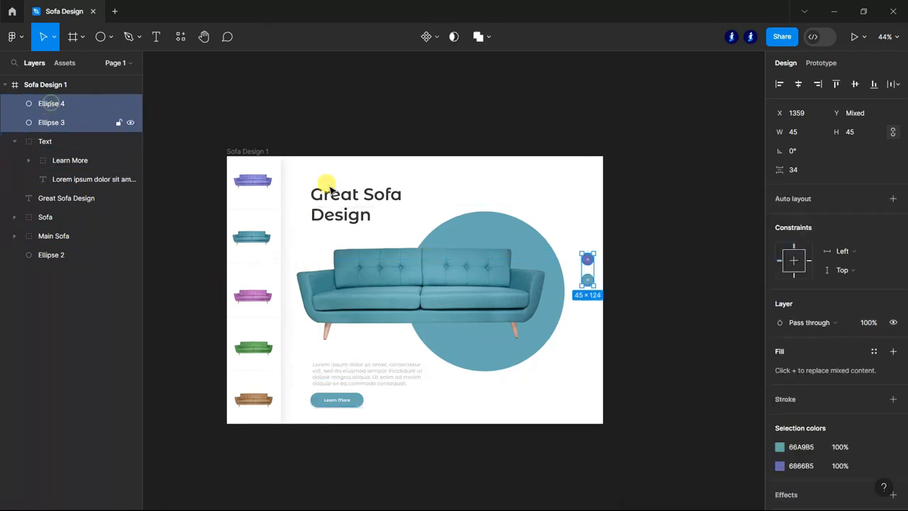
{"action": "left_click_drag", "start_coordinate": [590, 266], "coordinate": [589, 301], "text": "alt"}
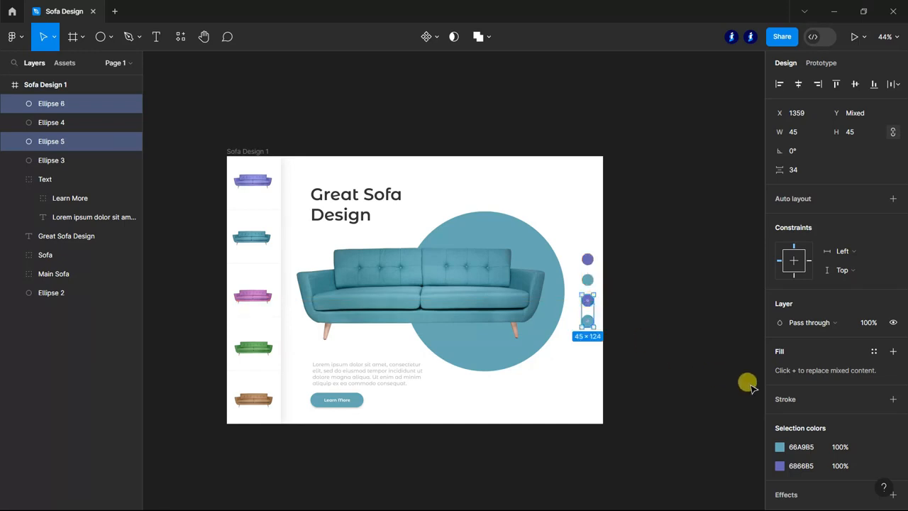
{"action": "left_click", "coordinate": [711, 364]}
Fill the third small circle with pink B366B5 and the fourth with green 5CA955.
{"action": "left_click", "coordinate": [587, 300]}
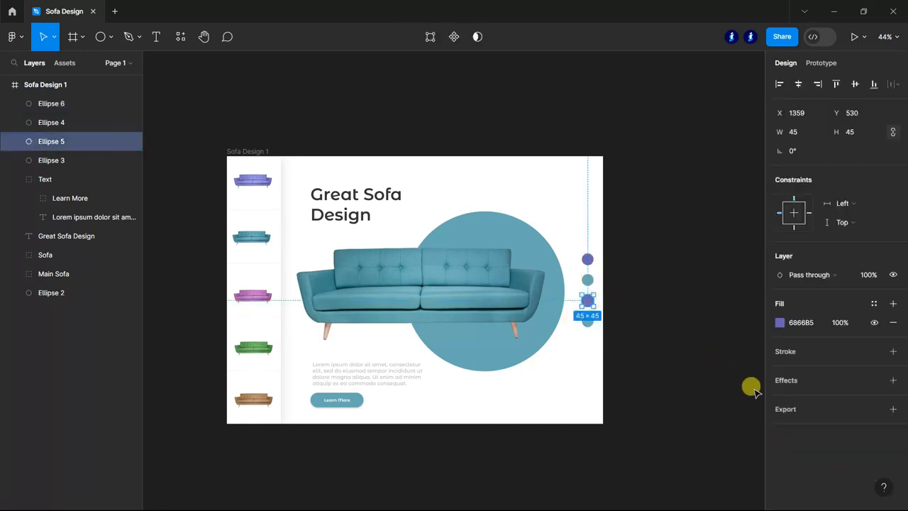
{"action": "left_click", "coordinate": [779, 323]}
{"action": "left_click", "coordinate": [736, 446]}
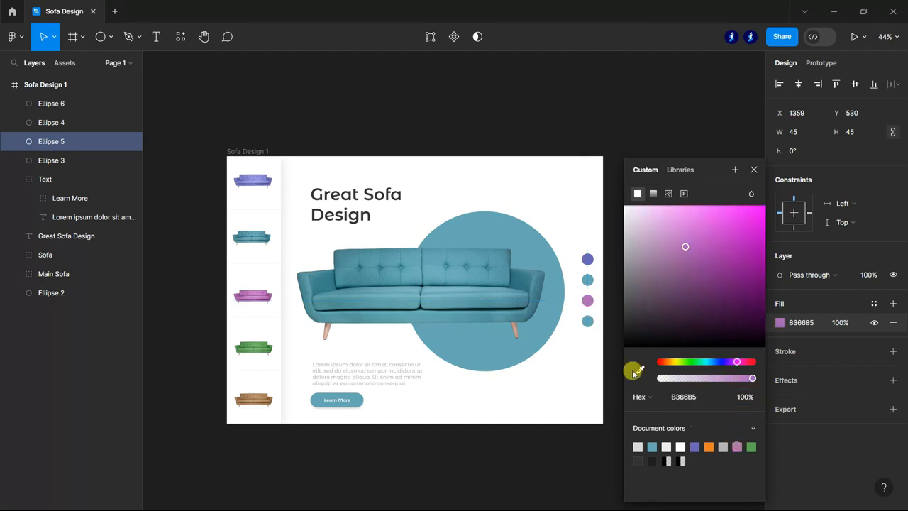
{"action": "left_click", "coordinate": [587, 321]}
{"action": "left_click", "coordinate": [780, 325]}
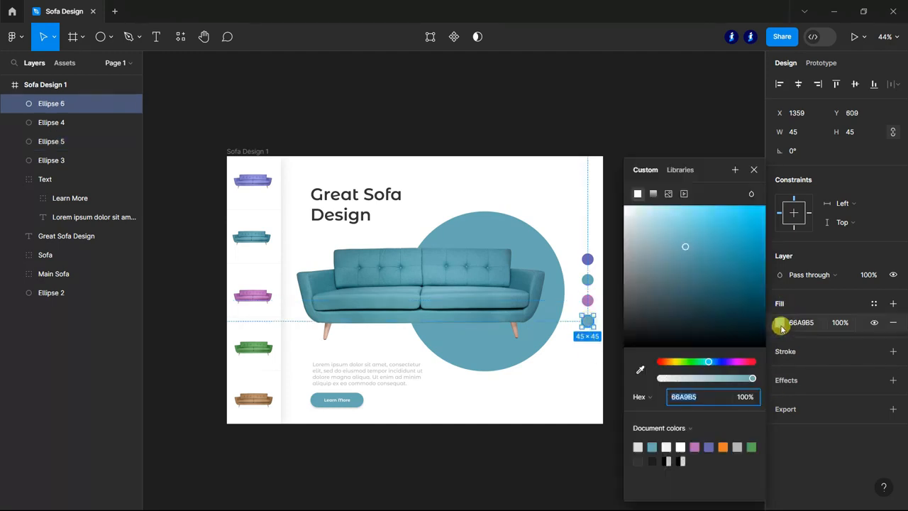
{"action": "left_click", "coordinate": [751, 446]}
{"action": "left_click", "coordinate": [587, 448]}
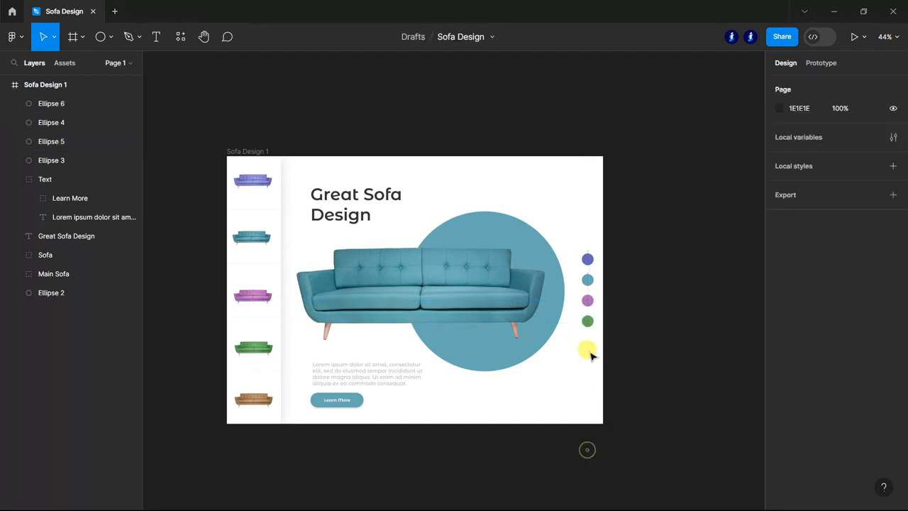
Duplicate the green circle below itself and fill the copy with the orange document colour.
{"action": "scroll", "coordinate": [595, 342], "scroll_direction": "up", "scroll_amount": 3}
{"action": "left_click_drag", "start_coordinate": [587, 321], "coordinate": [593, 344]}
{"action": "left_click", "coordinate": [779, 322]}
{"action": "left_click", "coordinate": [737, 445]}
{"action": "left_click", "coordinate": [589, 440]}
{"action": "scroll", "coordinate": [659, 308], "scroll_direction": "down", "scroll_amount": 3}
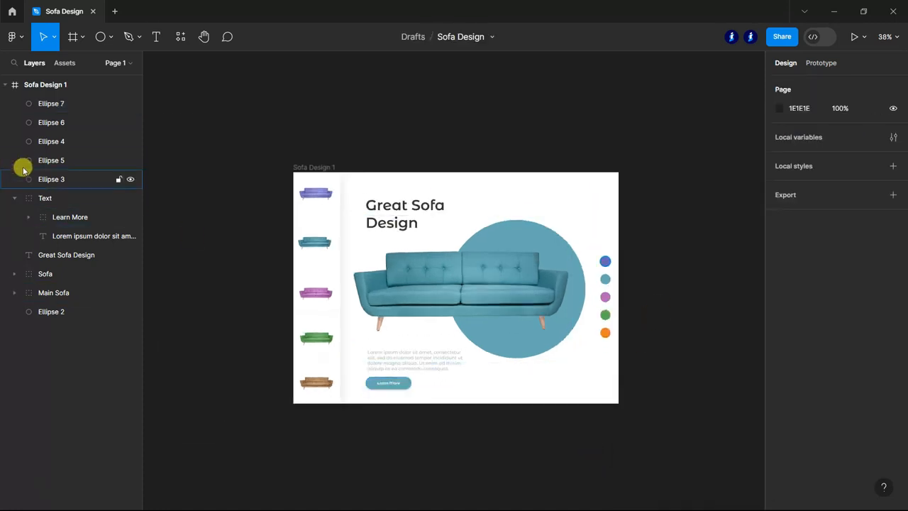
Group the five small colour circles into one group.
{"action": "left_click_drag", "start_coordinate": [36, 177], "coordinate": [48, 108]}
{"action": "key", "text": "ctrl+g"}
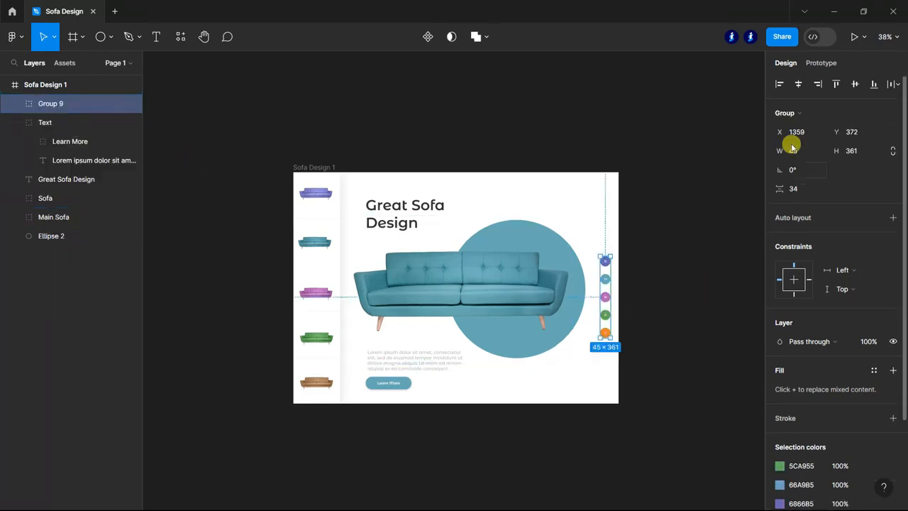
{"action": "left_click", "coordinate": [799, 83]}
{"action": "key", "text": "ctrl+z"}
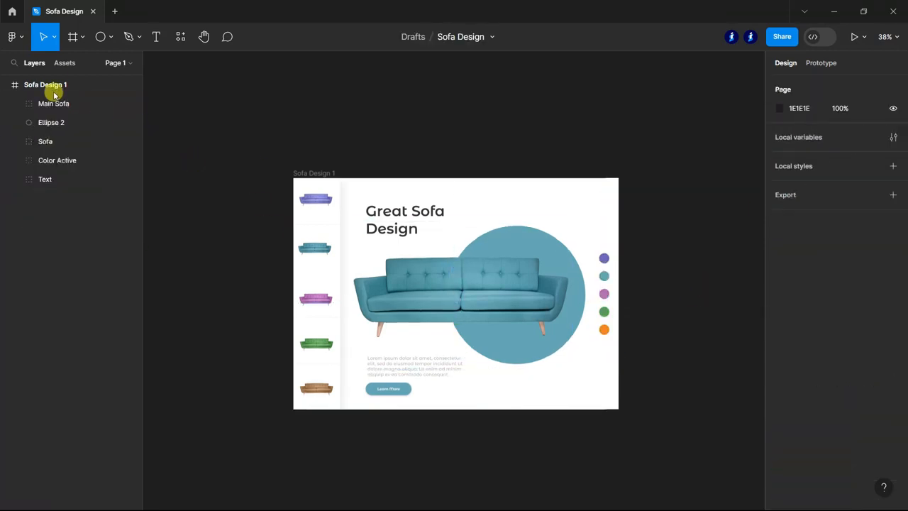
Draw a rectangle in the upper-left corner of the Sofa Design 1 frame and size it to 235 × 235.
{"action": "left_click", "coordinate": [112, 40]}
{"action": "left_click", "coordinate": [91, 64]}
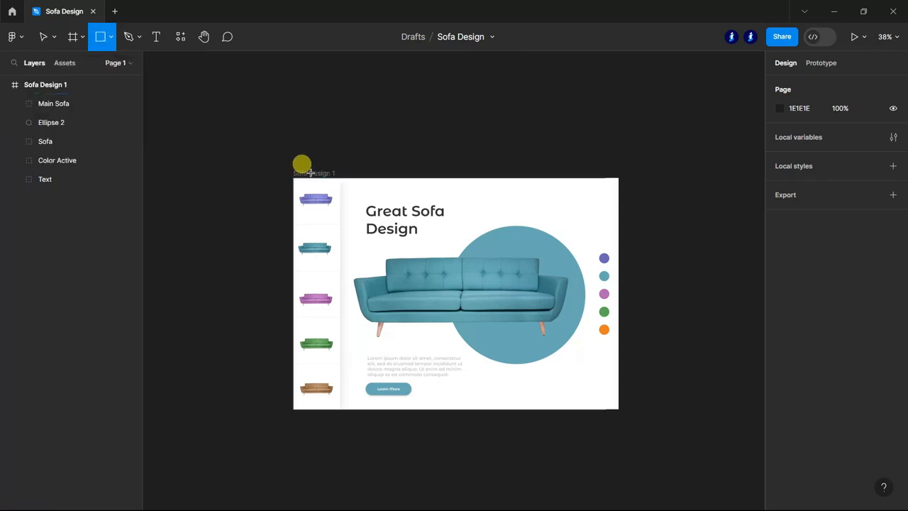
{"action": "scroll", "coordinate": [284, 179], "scroll_direction": "up", "scroll_amount": 4}
{"action": "scroll", "coordinate": [284, 179], "scroll_direction": "up", "scroll_amount": 4}
{"action": "mouse_move", "coordinate": [248, 172]}
{"action": "left_mouse_down"}
{"action": "mouse_move", "coordinate": [314, 258]}
{"action": "mouse_move", "coordinate": [413, 339]}
{"action": "left_mouse_up"}
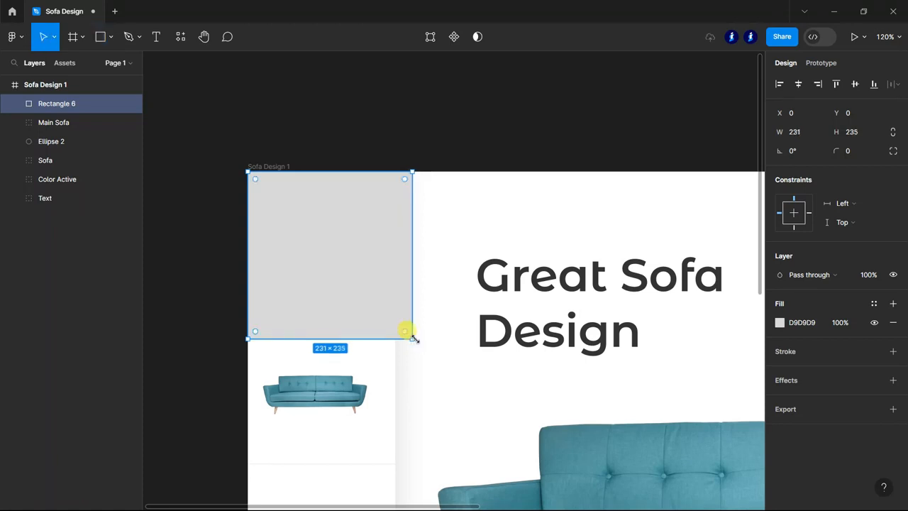
{"action": "key", "text": "Up"}
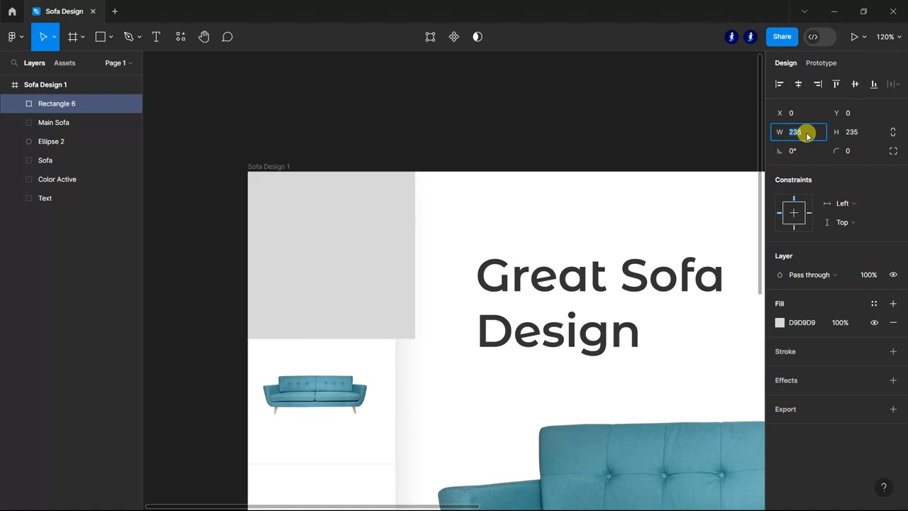
Fill the new 235 × 235 square with white FFFFFF.
{"action": "left_click", "coordinate": [357, 103]}
{"action": "left_click", "coordinate": [347, 281]}
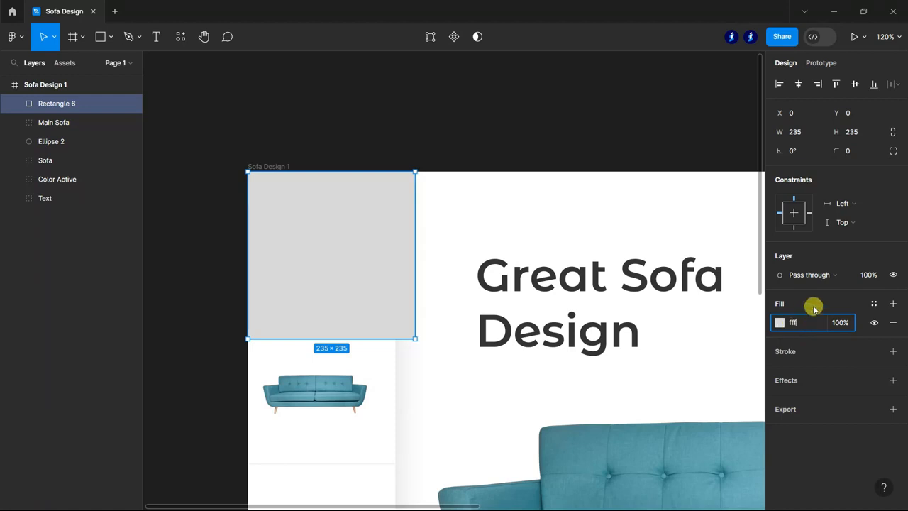
{"action": "type", "text": "fff"}
{"action": "key", "text": "Return"}
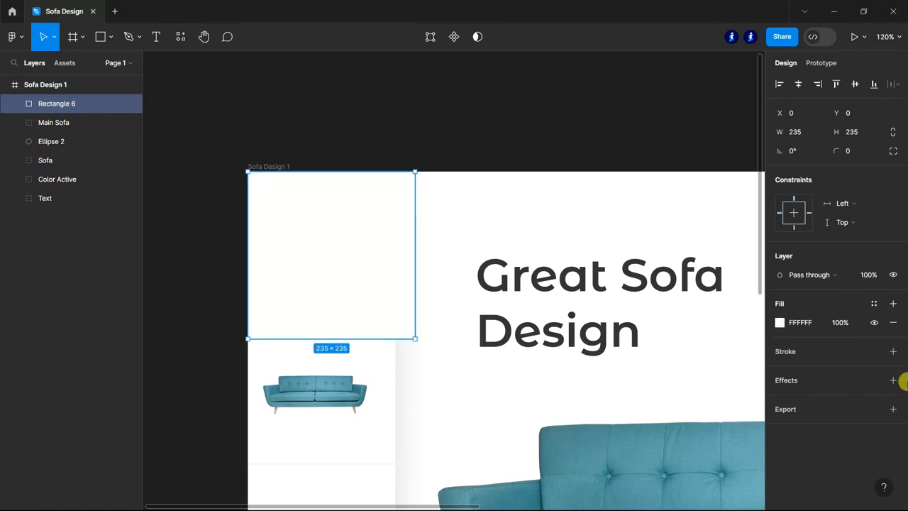
Give the white square a black drop shadow with a blur of 24 and 25% opacity.
{"action": "left_click", "coordinate": [896, 381]}
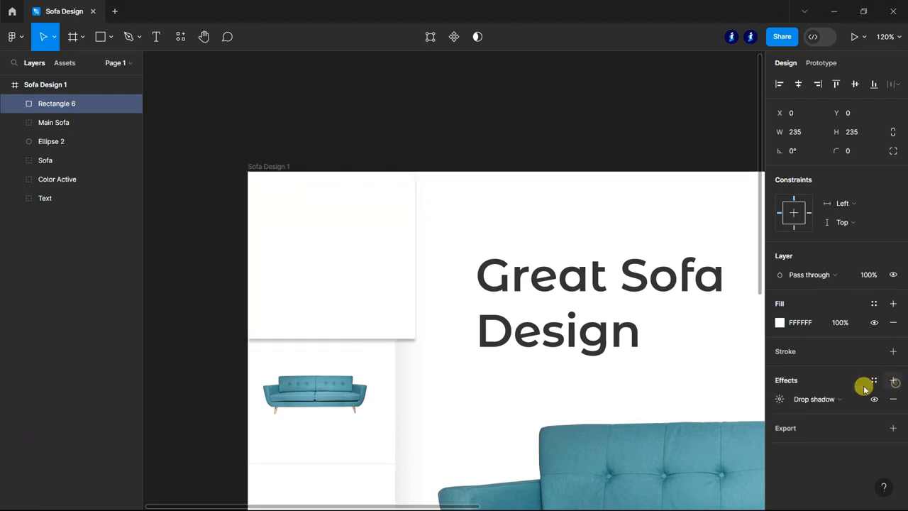
{"action": "left_click", "coordinate": [779, 399]}
{"action": "left_click", "coordinate": [728, 429]}
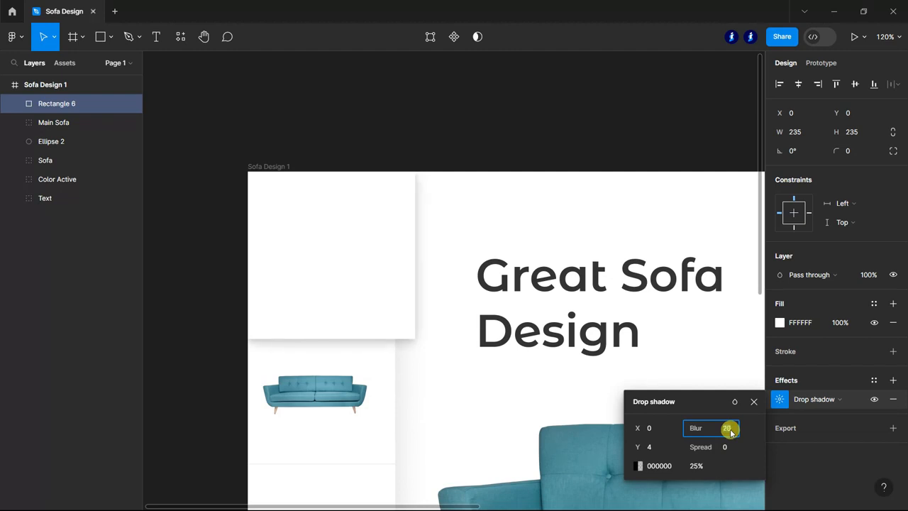
{"action": "left_click", "coordinate": [704, 470]}
{"action": "type", "text": "23"}
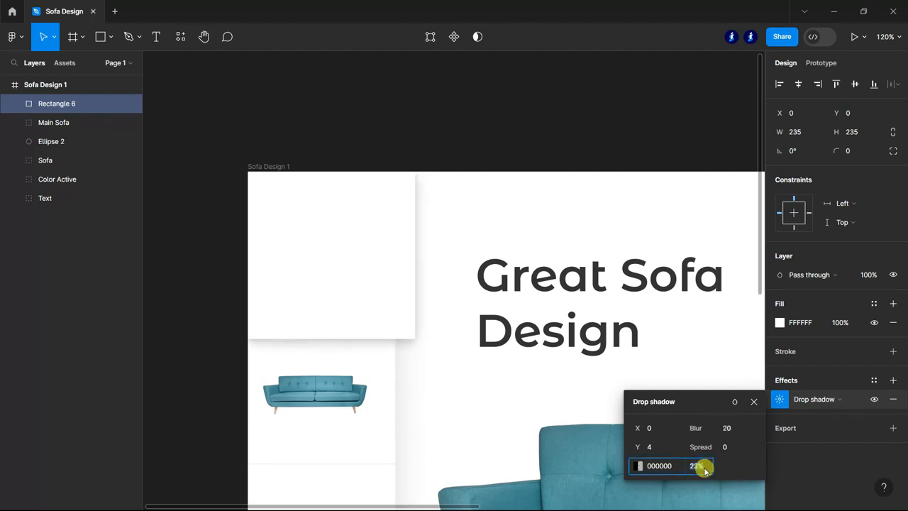
{"action": "left_click", "coordinate": [733, 432]}
{"action": "key", "text": "Up"}
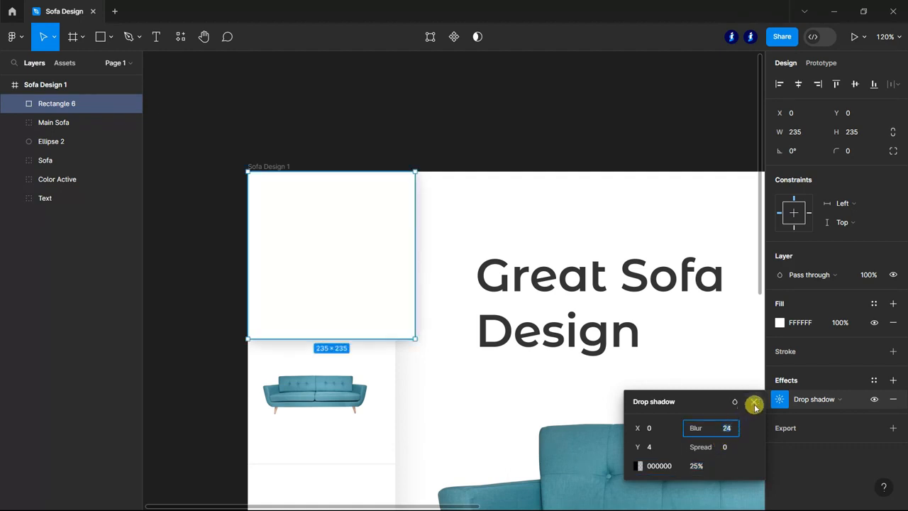
{"action": "left_click", "coordinate": [753, 402]}
{"action": "left_click", "coordinate": [585, 140]}
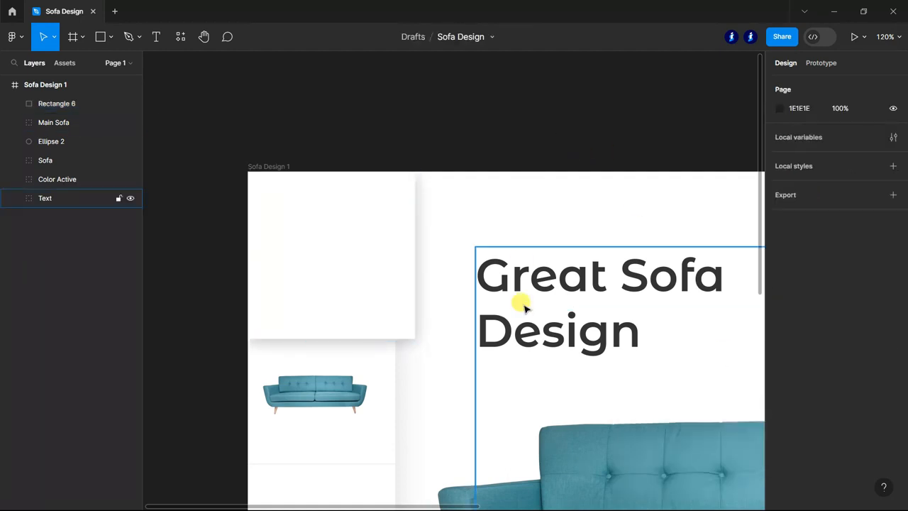
Place a copy of the Sofa 1 group from the Sofa group above Rectangle 6 in the layer order.
{"action": "left_click", "coordinate": [315, 304]}
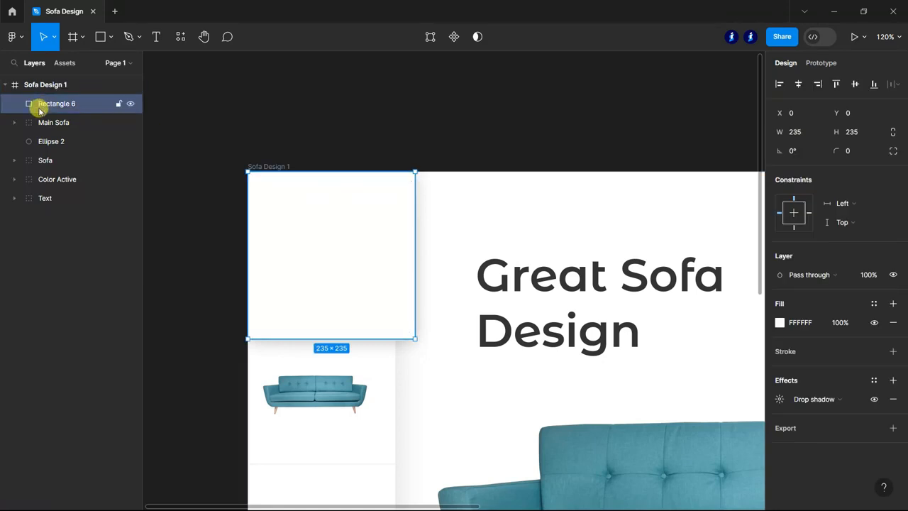
{"action": "left_click", "coordinate": [131, 104]}
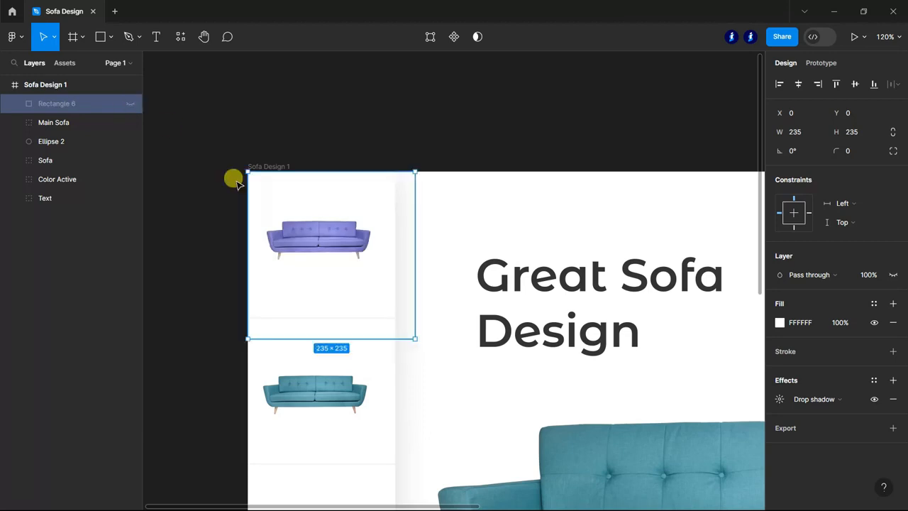
{"action": "left_click", "coordinate": [326, 242], "text": "ctrl"}
{"action": "left_click", "coordinate": [28, 255]}
{"action": "left_click", "coordinate": [67, 255]}
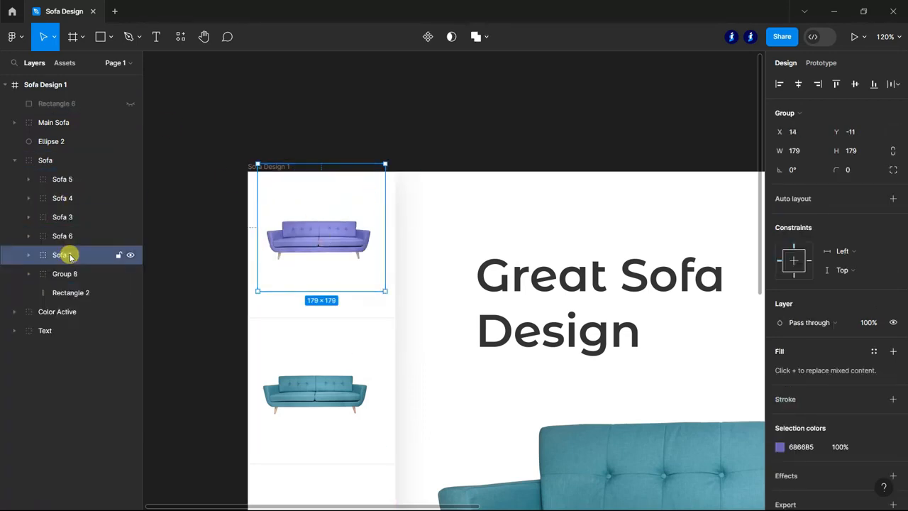
{"action": "left_click_drag", "start_coordinate": [63, 256], "coordinate": [59, 98]}
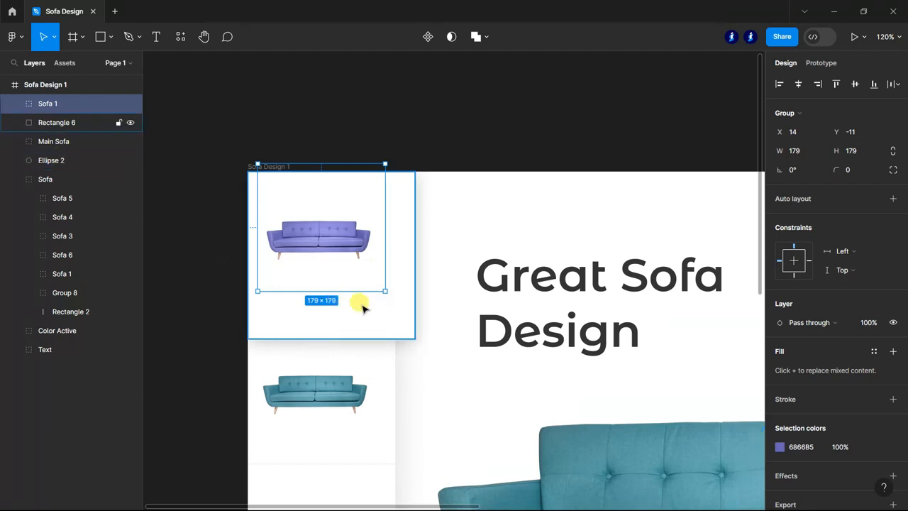
Enlarge the copied purple sofa to about 206 × 206 and centre it horizontally in the white square.
{"action": "left_click_drag", "start_coordinate": [385, 290], "coordinate": [402, 307]}
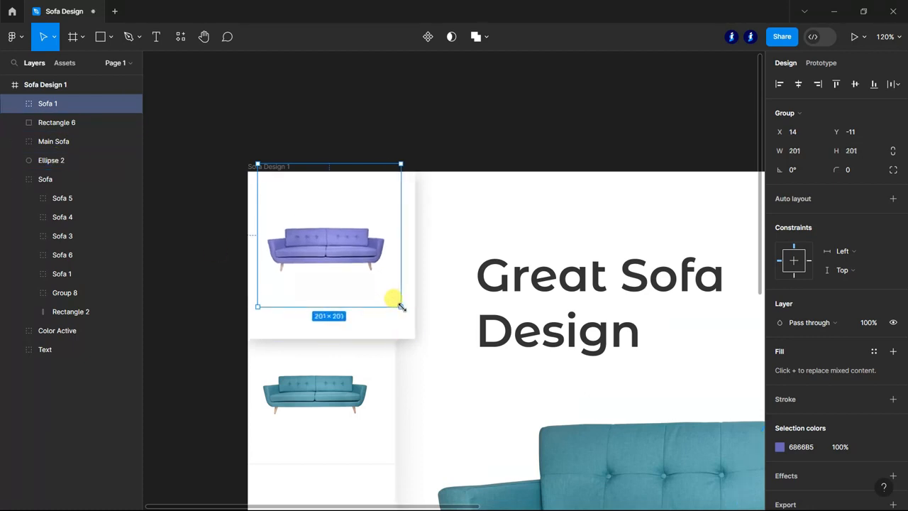
{"action": "left_click_drag", "start_coordinate": [341, 257], "coordinate": [346, 263]}
{"action": "left_click", "coordinate": [166, 257]}
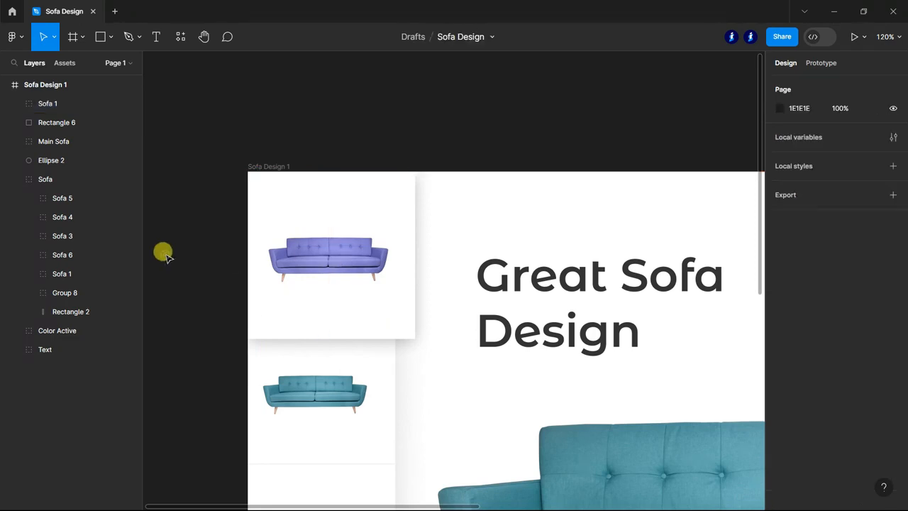
Move Ellipse 1 out of the copied Sofa 1 group to the top of the frame's layers and set its blend mode to Pass through.
{"action": "scroll", "coordinate": [258, 130], "scroll_direction": "down", "scroll_amount": 2}
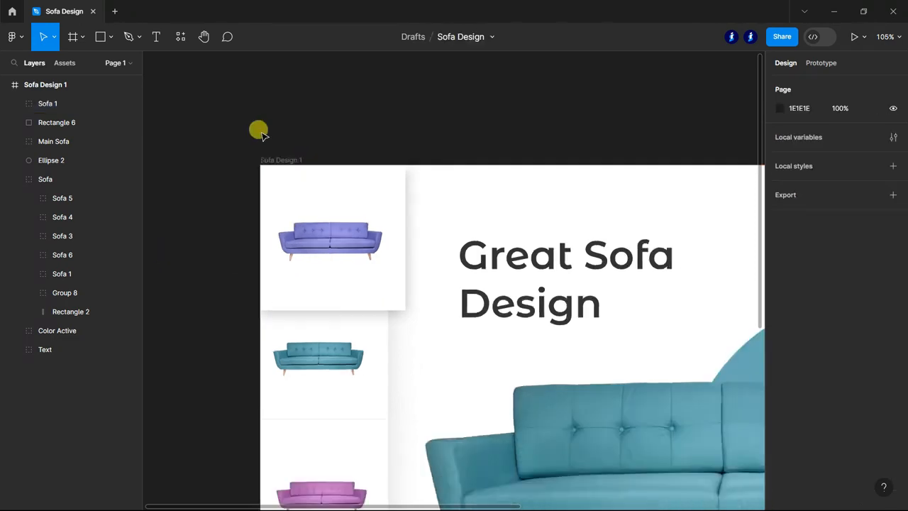
{"action": "left_click", "coordinate": [12, 179]}
{"action": "left_click", "coordinate": [44, 104]}
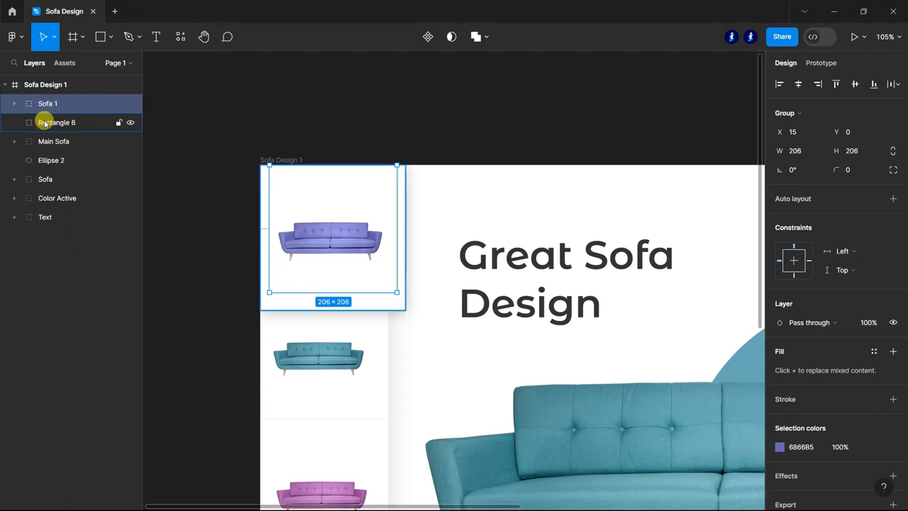
{"action": "left_click", "coordinate": [15, 104]}
{"action": "left_click", "coordinate": [73, 142]}
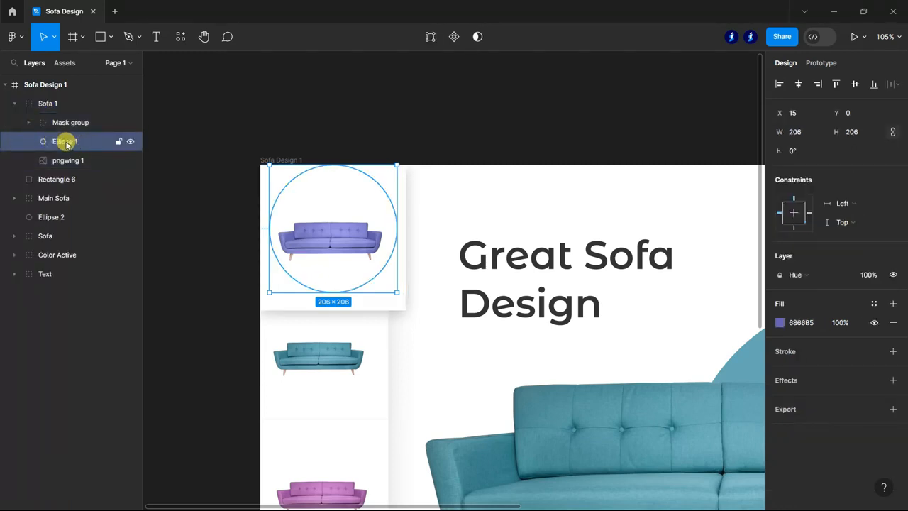
{"action": "left_click_drag", "start_coordinate": [66, 144], "coordinate": [49, 98]}
{"action": "left_click", "coordinate": [15, 122]}
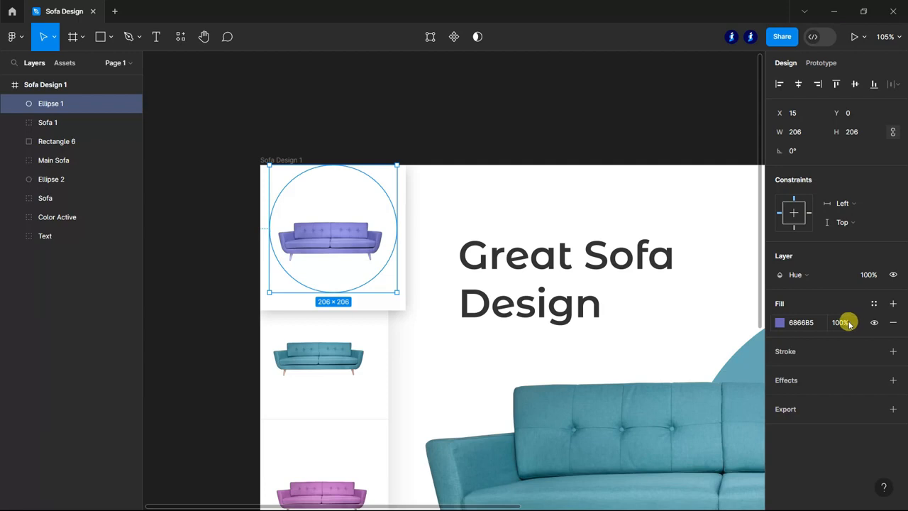
{"action": "left_click", "coordinate": [841, 278]}
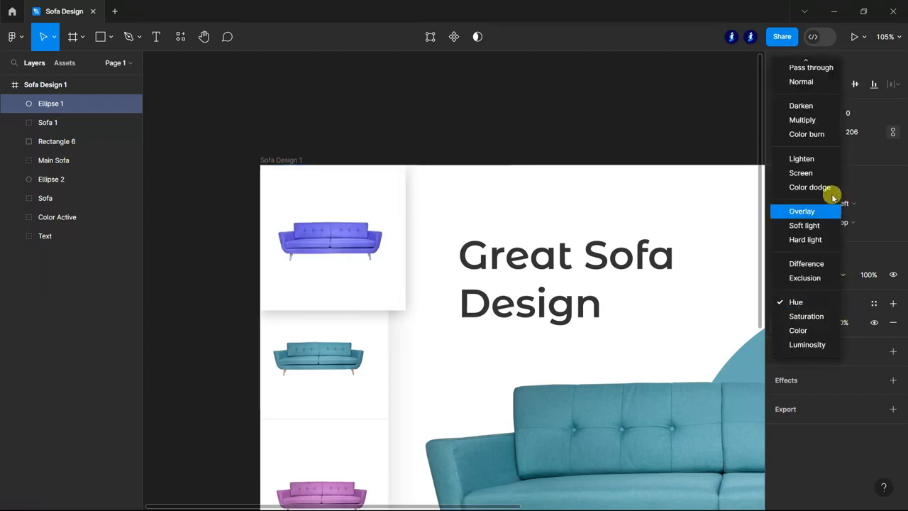
{"action": "left_click", "coordinate": [810, 67]}
Shrink the purple circle to about 117 × 117 and place it behind the right half of the copied purple sofa.
{"action": "left_click_drag", "start_coordinate": [270, 293], "coordinate": [324, 235]}
{"action": "left_click_drag", "start_coordinate": [374, 206], "coordinate": [380, 241]}
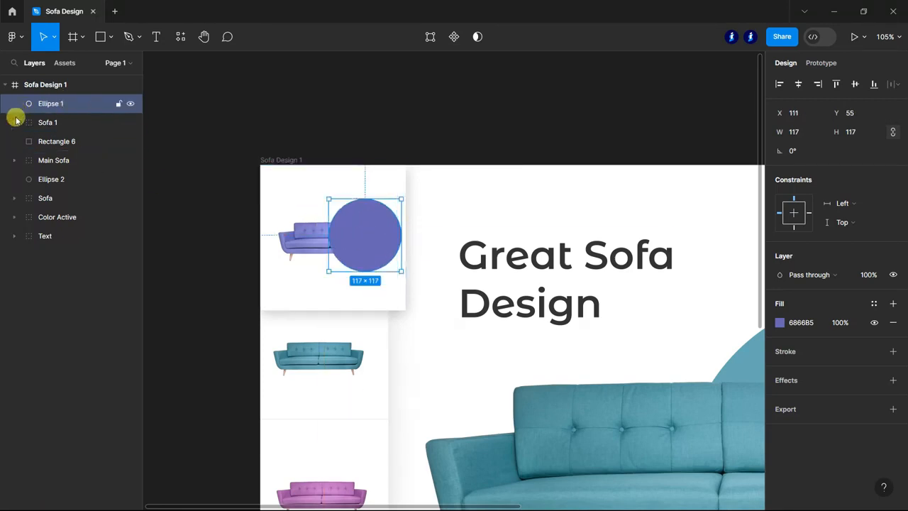
{"action": "left_click_drag", "start_coordinate": [76, 105], "coordinate": [71, 122]}
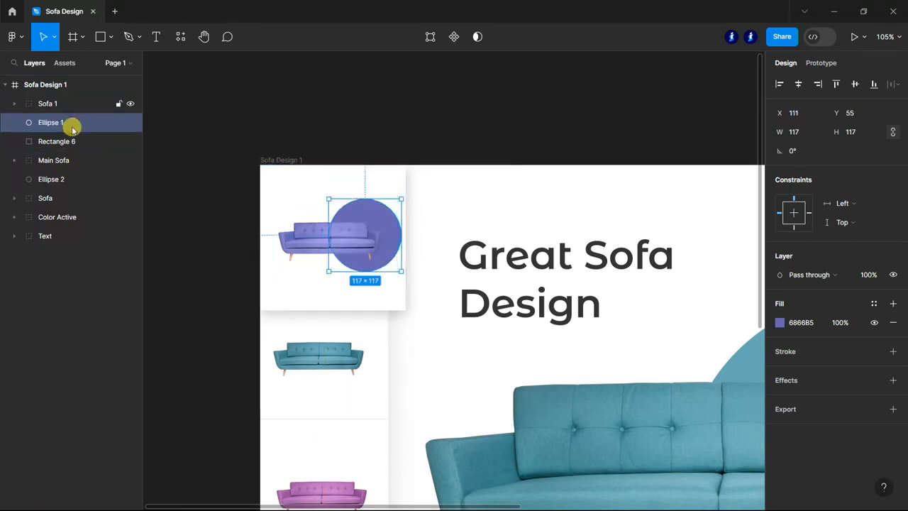
{"action": "left_click", "coordinate": [298, 83]}
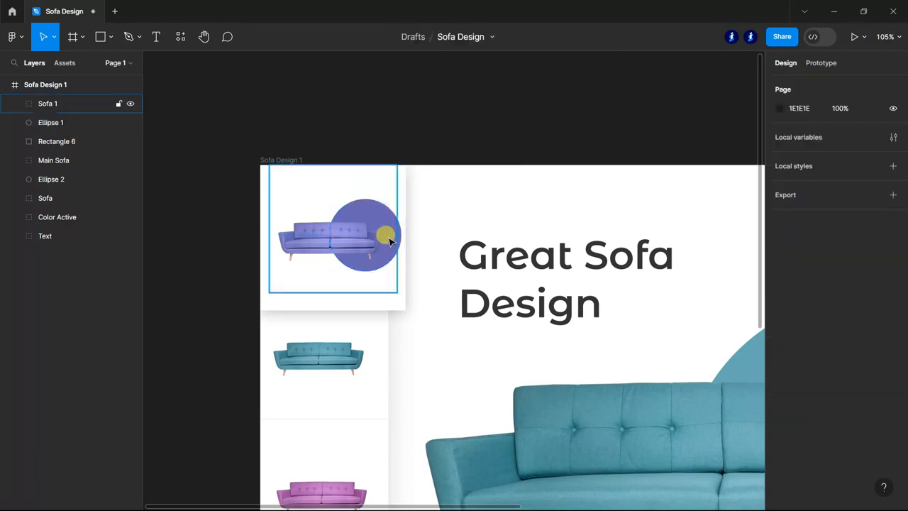
Scale down the copied purple sofa and its circle together and position them near the centre of the white square.
{"action": "left_click", "coordinate": [28, 122]}
{"action": "left_click", "coordinate": [41, 104], "text": "shift"}
{"action": "scroll", "coordinate": [350, 223], "scroll_direction": "up", "scroll_amount": 2}
{"action": "left_click_drag", "start_coordinate": [350, 223], "coordinate": [341, 257]}
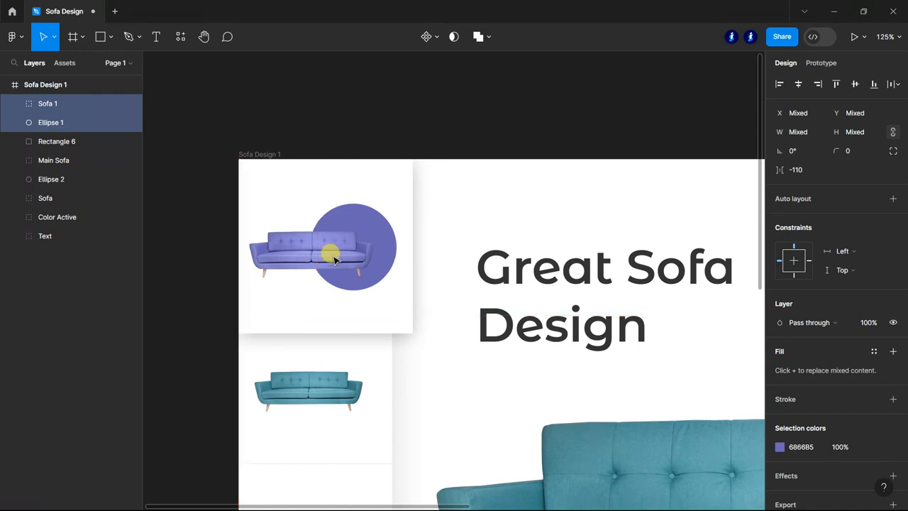
{"action": "left_click_drag", "start_coordinate": [239, 315], "coordinate": [253, 294]}
{"action": "left_click_drag", "start_coordinate": [341, 258], "coordinate": [335, 242]}
{"action": "left_click", "coordinate": [186, 220]}
{"action": "scroll", "coordinate": [244, 166], "scroll_direction": "down", "scroll_amount": 6}
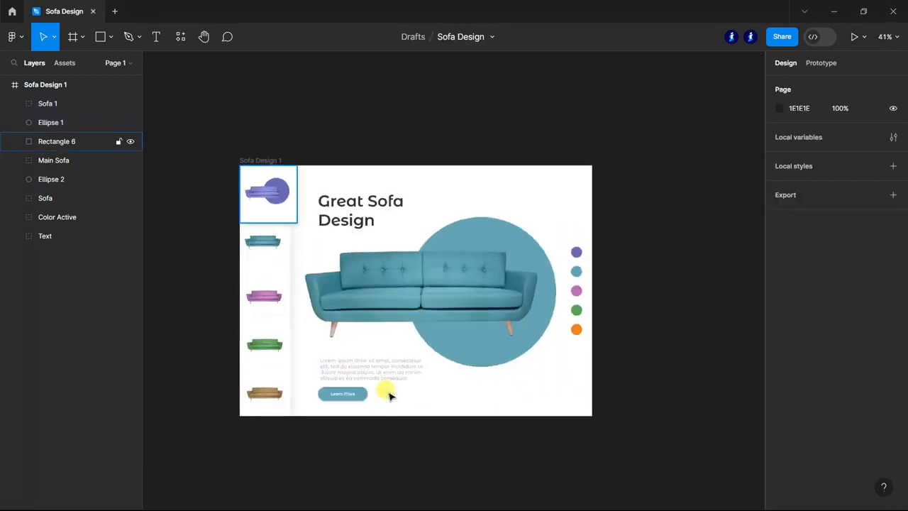